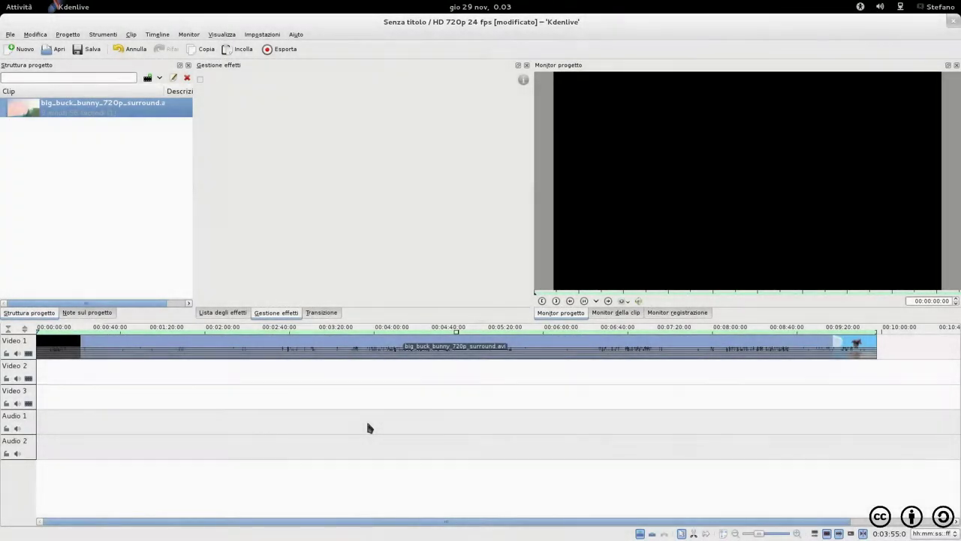
Play the opening, stop at 00:00:04:23, and zoom the timeline in there.
key("space")
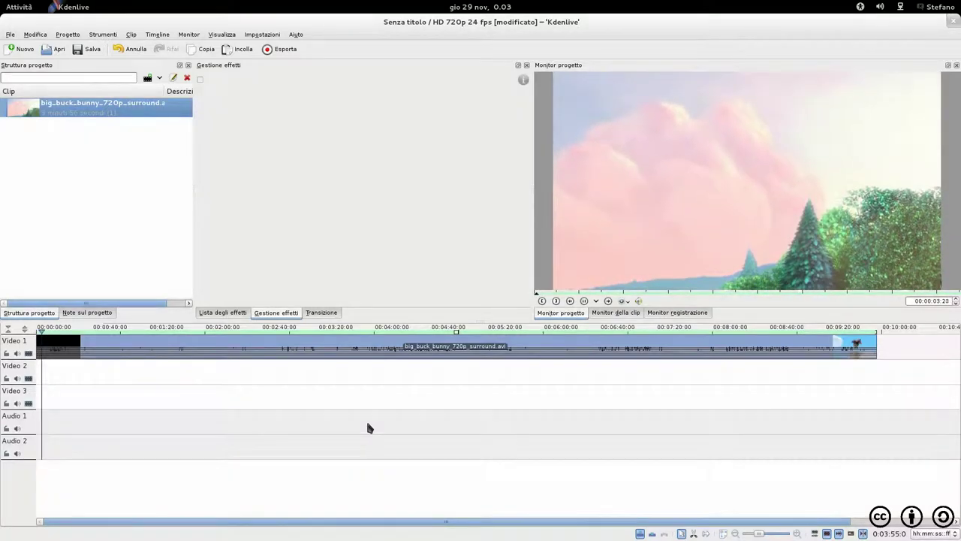
key("space")
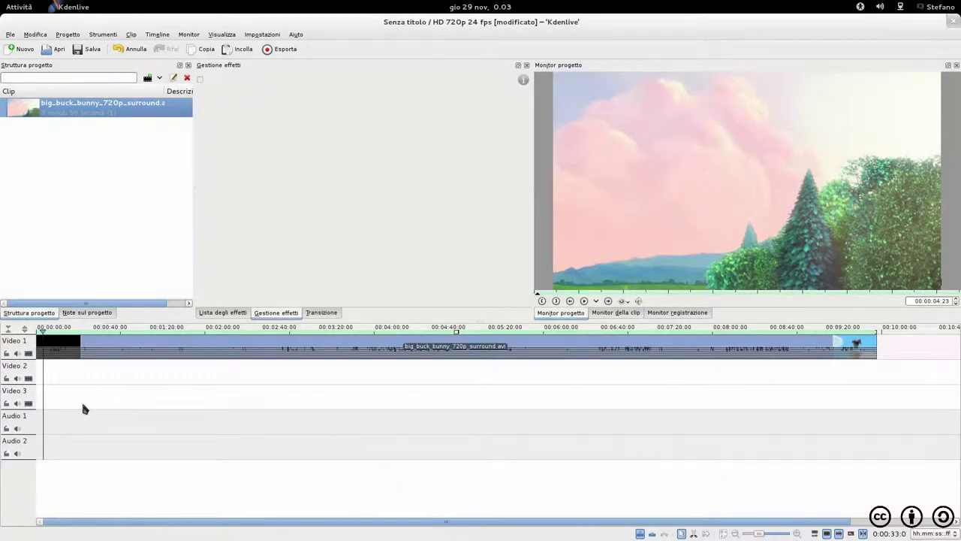
scroll(89, 406, "up", 7)
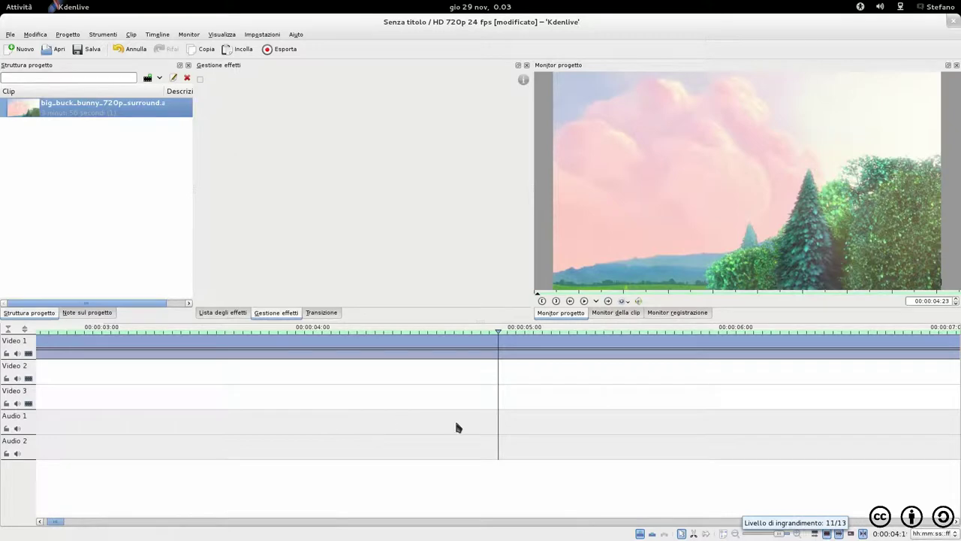
Razor the Video 1 clip at 00:00:04:22, 00:00:05:18 and 00:00:06:14 into four pieces.
left_click(450, 350)
key("Left")
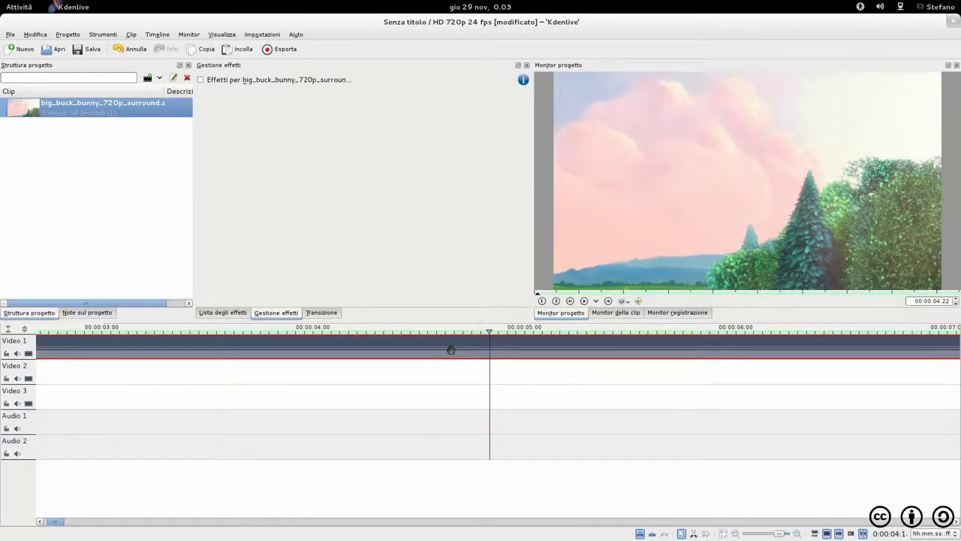
key("shift+r")
left_click(666, 375)
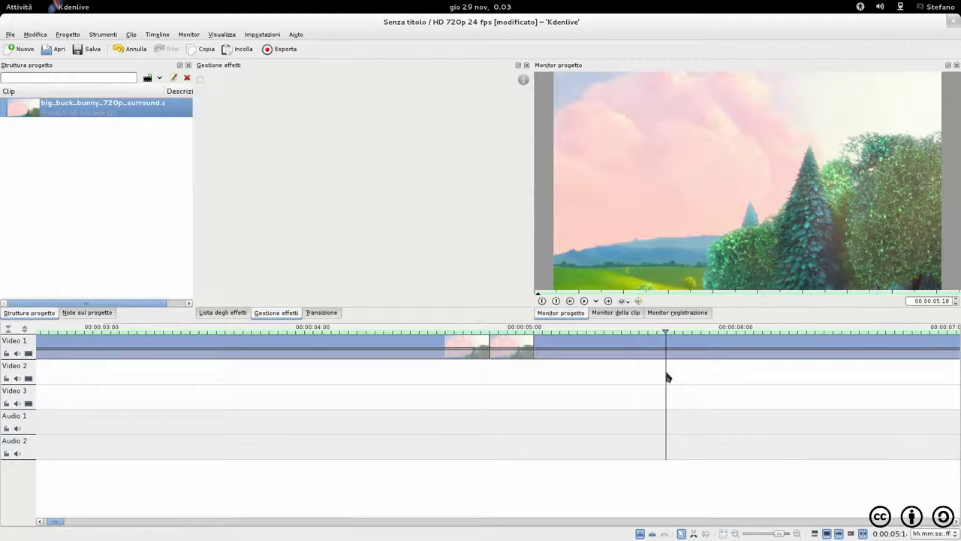
left_click(688, 348)
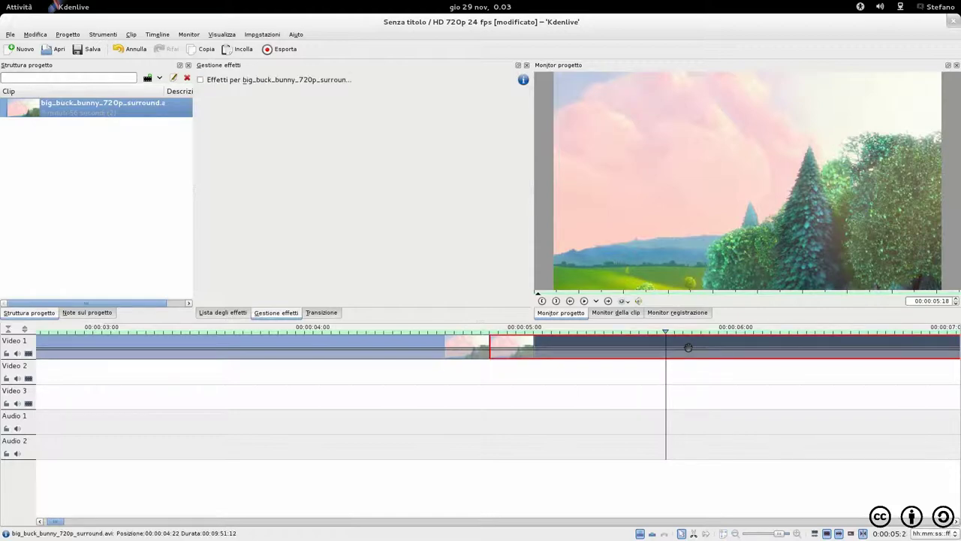
key("shift+r")
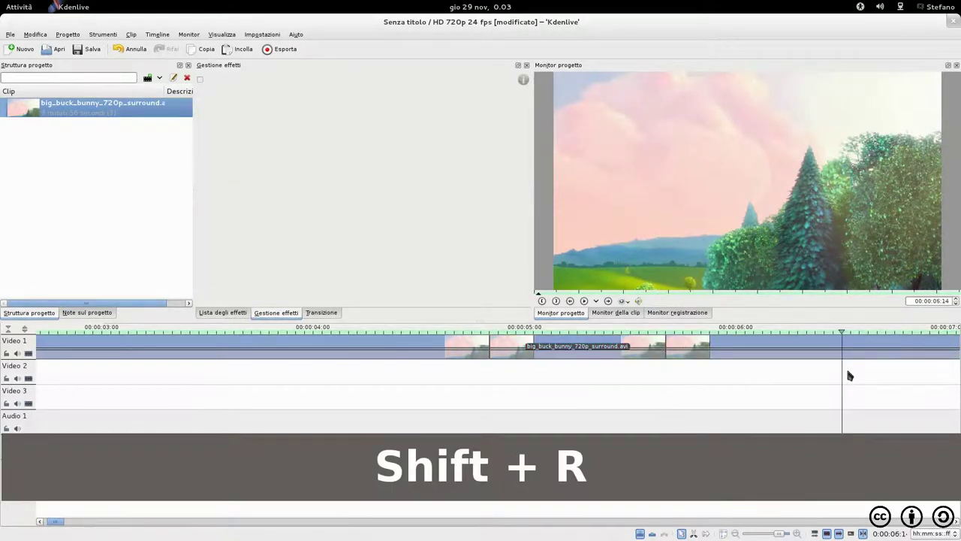
left_click(844, 347)
key("shift+r")
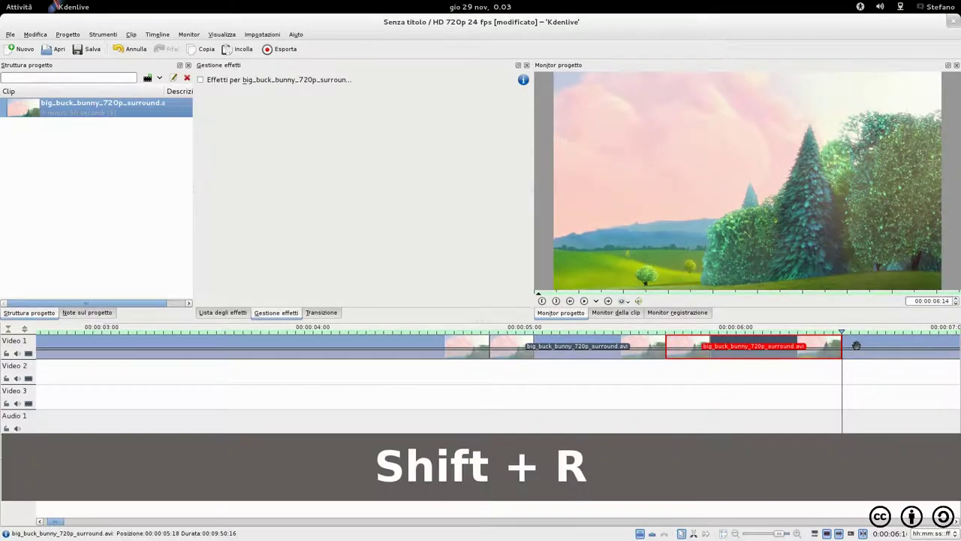
left_click(588, 346)
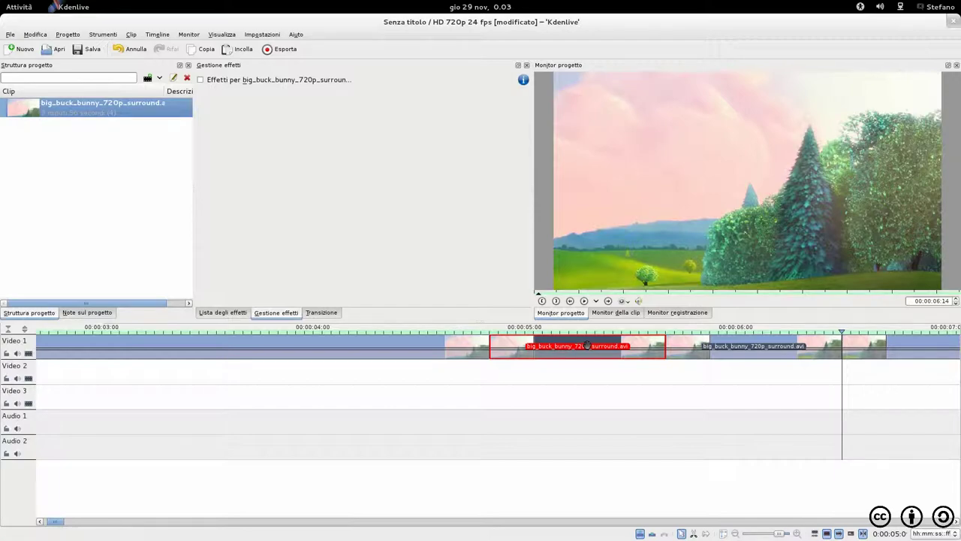
key("Delete")
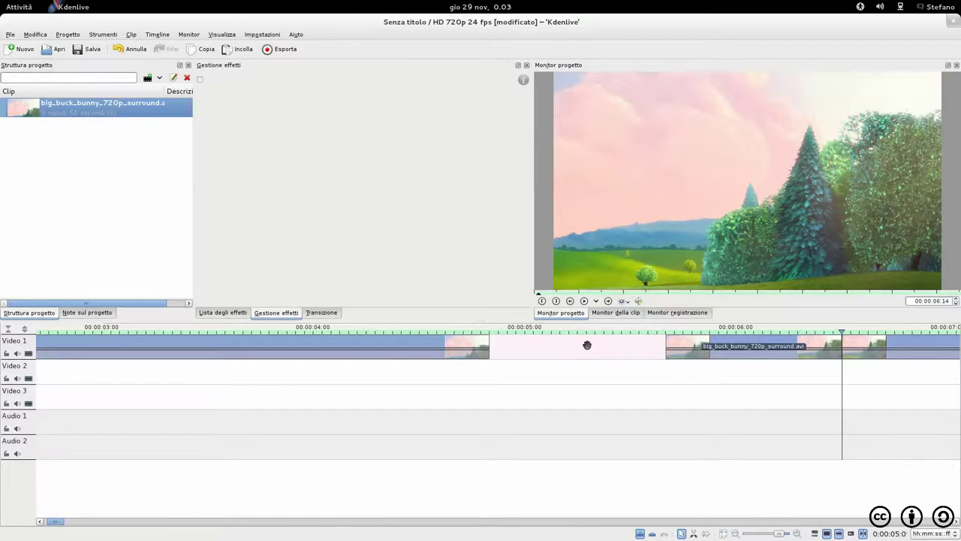
key("ctrl+z")
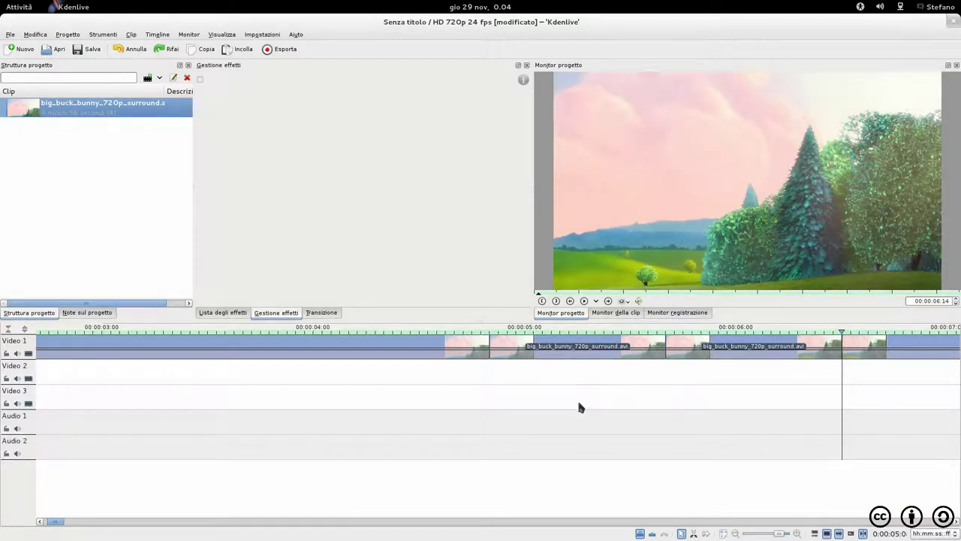
key("ctrl+plus")
key("ctrl+plus")
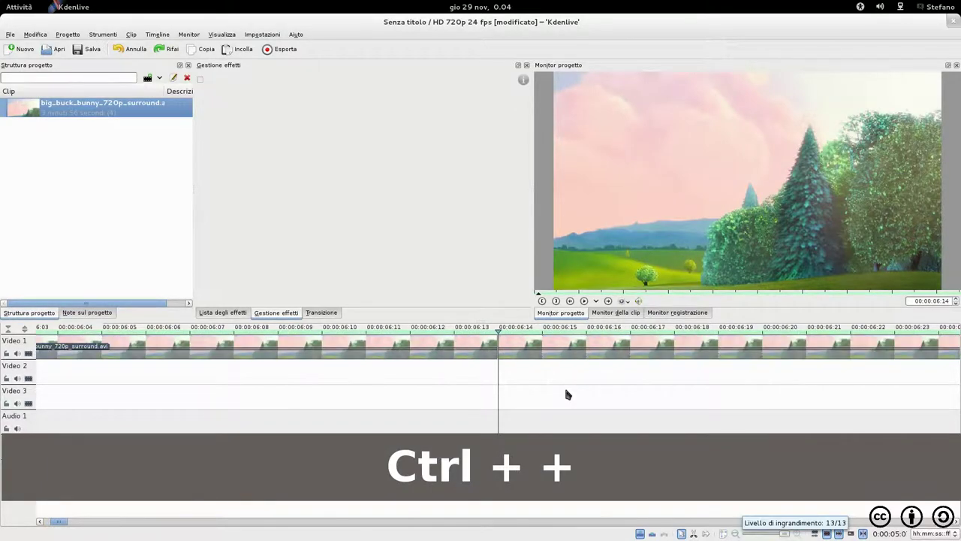
key("ctrl+minus")
key("ctrl+minus")
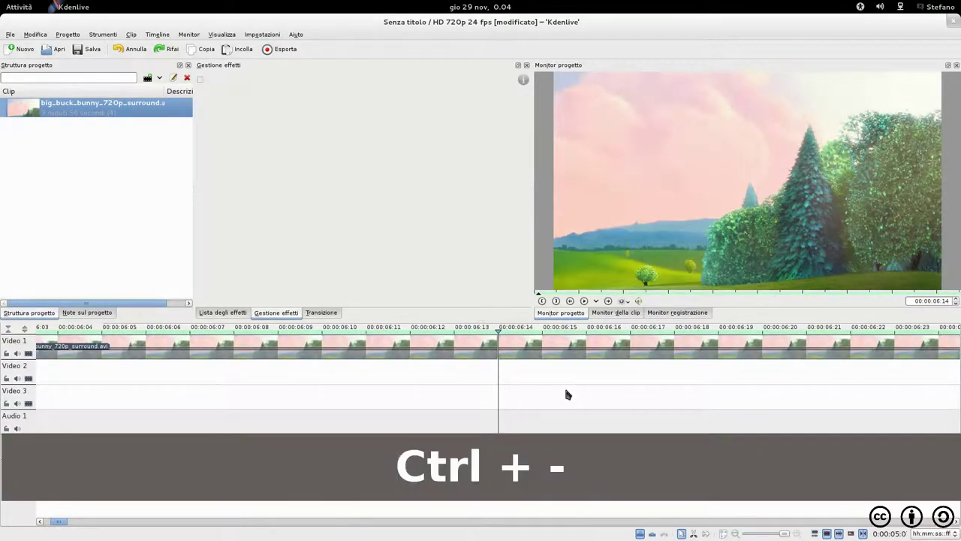
key("ctrl+minus")
key("ctrl+minus")
key("ctrl+minus")
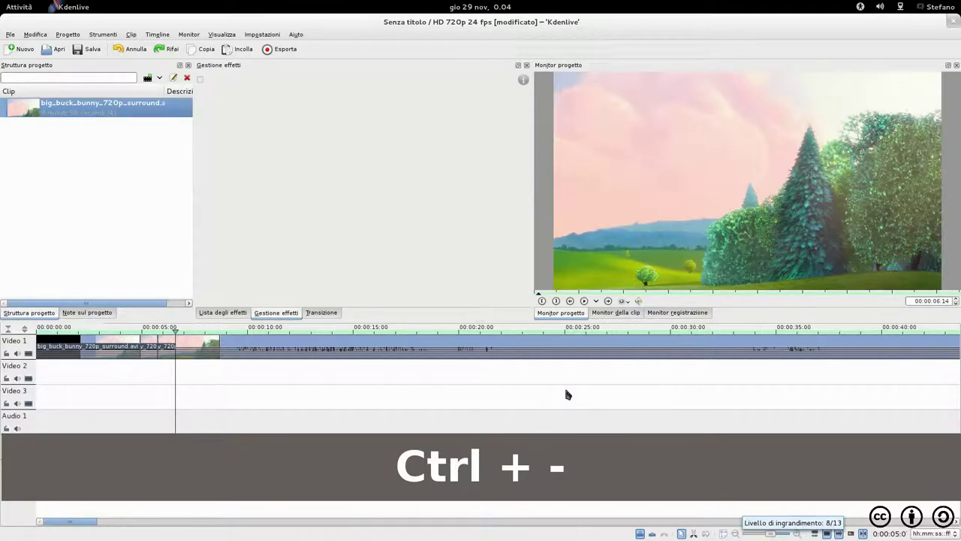
scroll(512, 403, "up", 3)
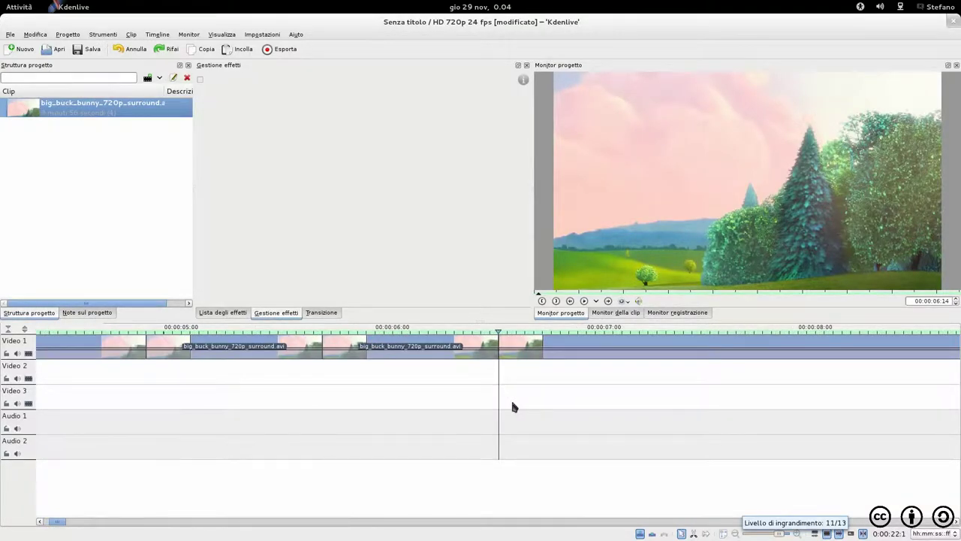
key("Right")
key("Right")
key("Right")
key("Right")
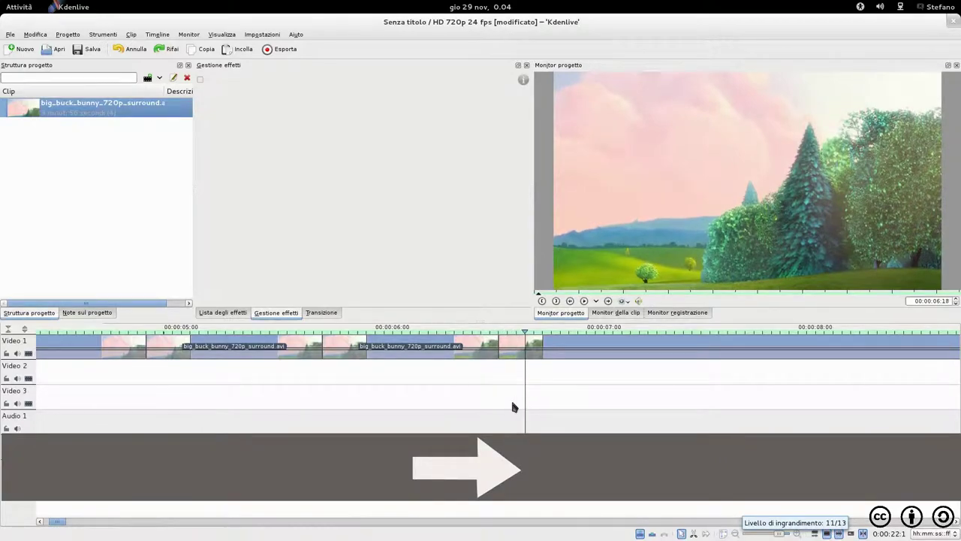
key("Right")
key("Right")
key("Right")
key("Right")
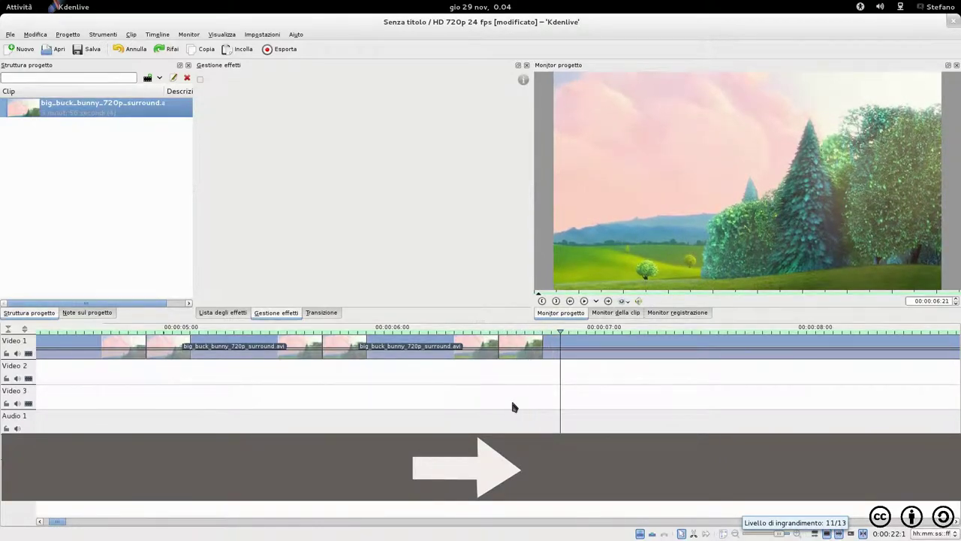
key("Left")
key("Left")
key("Left")
key("Left")
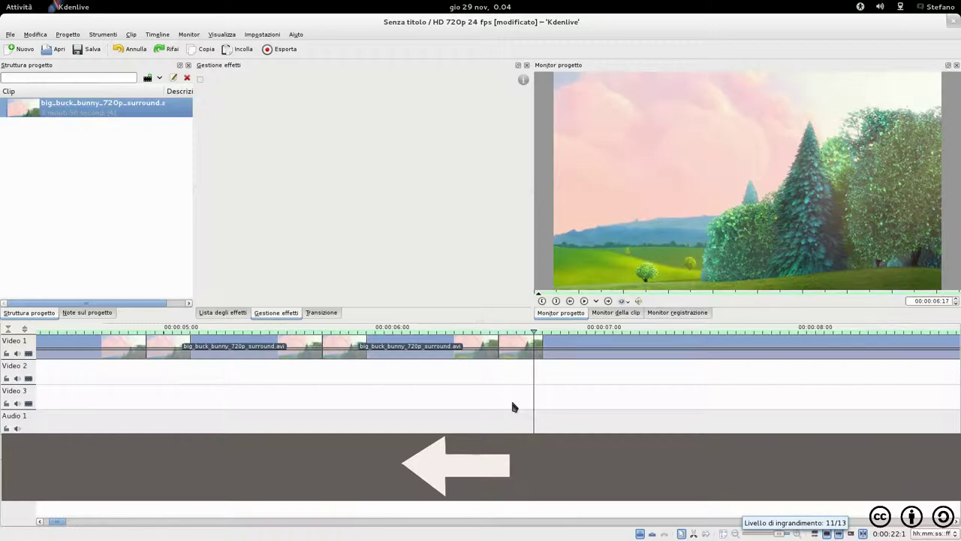
key("Left")
key("Left")
key("Left")
key("Left")
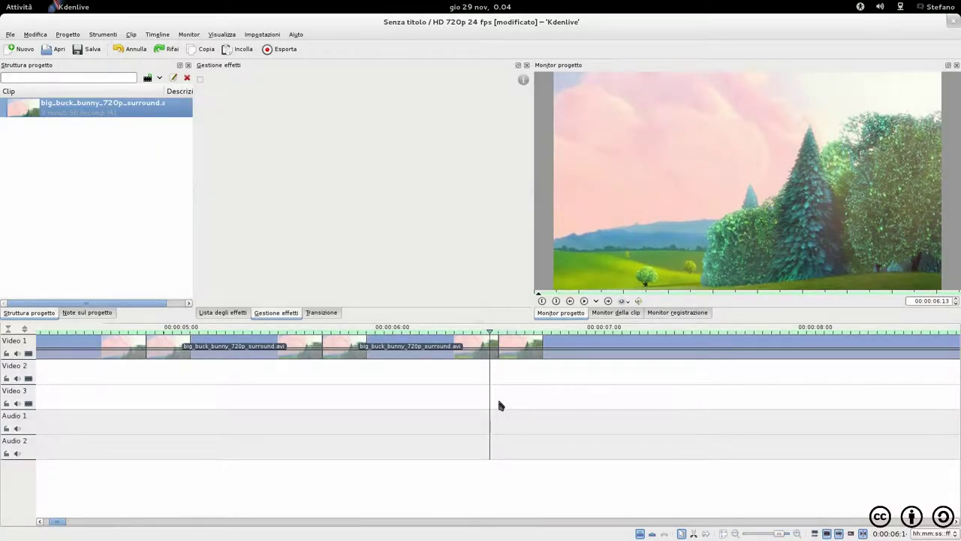
Move the 05:00–05:20 piece onto Video 2 and shift the remaining Video 1 clip to about 8 s.
scroll(500, 406, "down", 2, "ctrl")
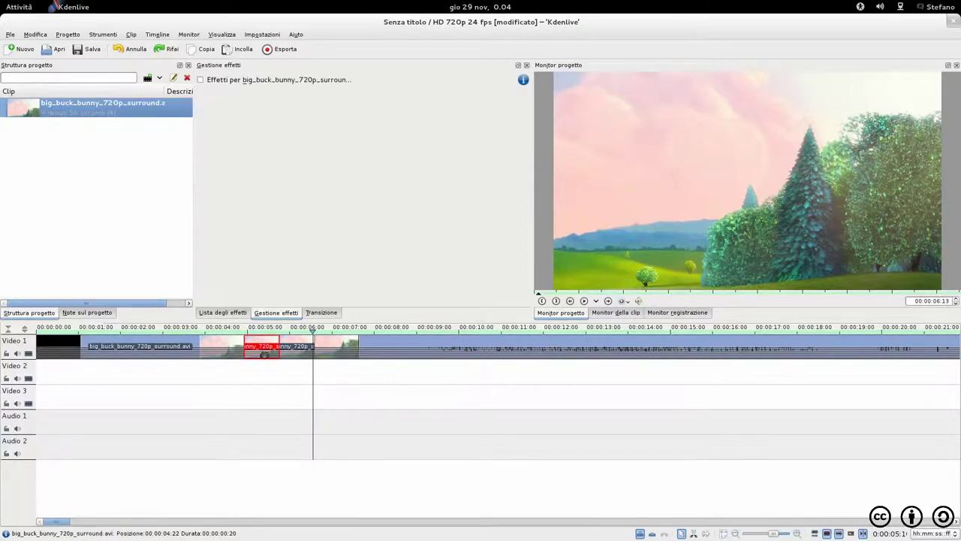
mouse_move(275, 340)
left_mouse_down()
mouse_move(278, 365)
mouse_move(306, 397)
left_mouse_up()
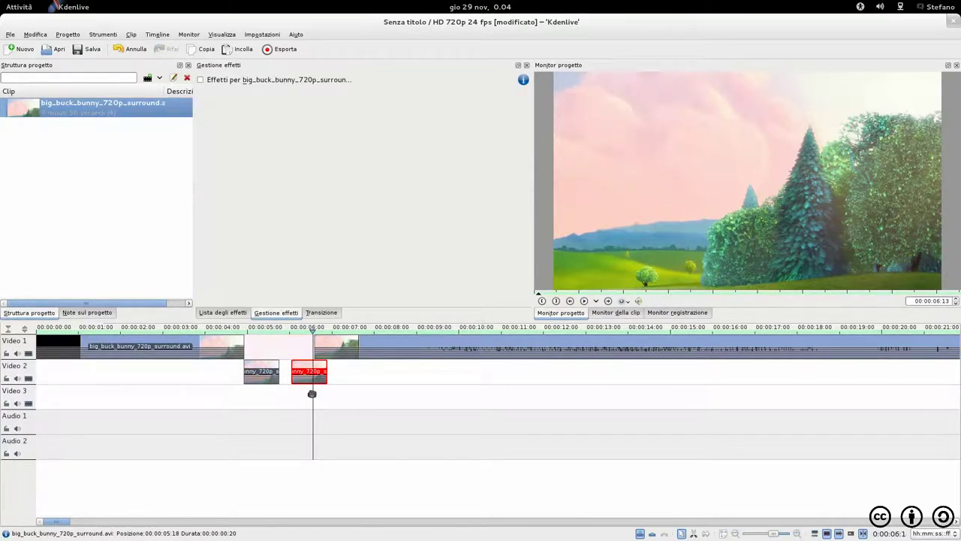
left_click_drag(333, 347, 396, 347)
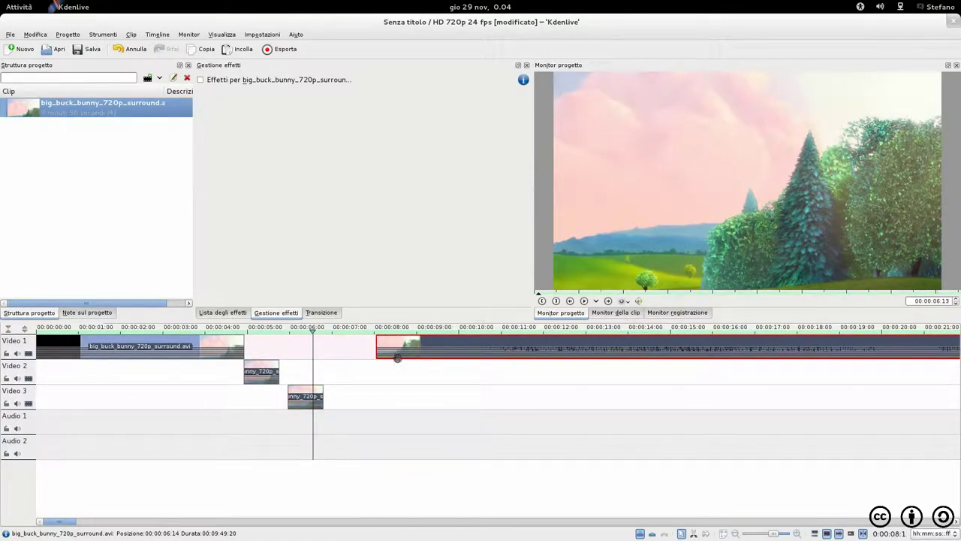
left_click_drag(269, 381, 327, 402)
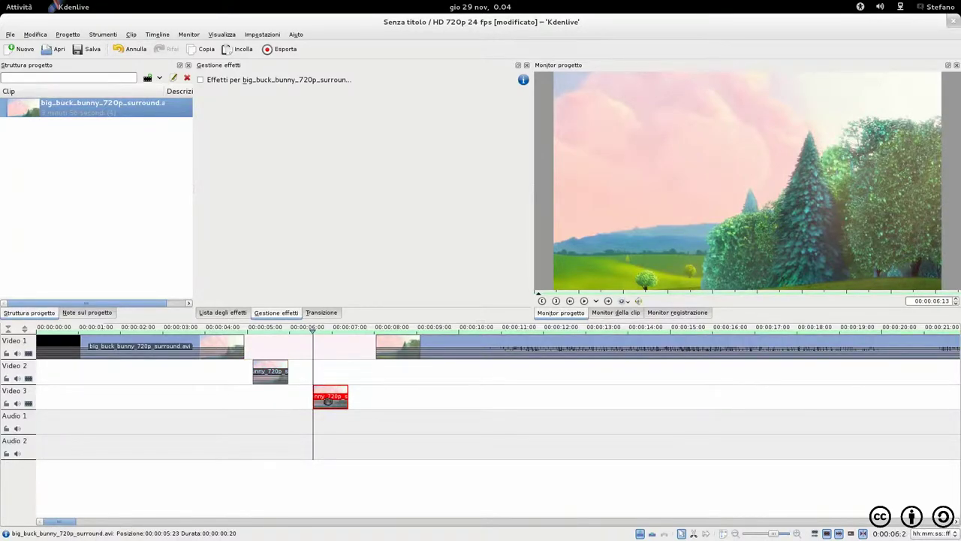
Trim the Video 1 clip to start at about 10 s and end at about 16 s.
left_click(473, 371)
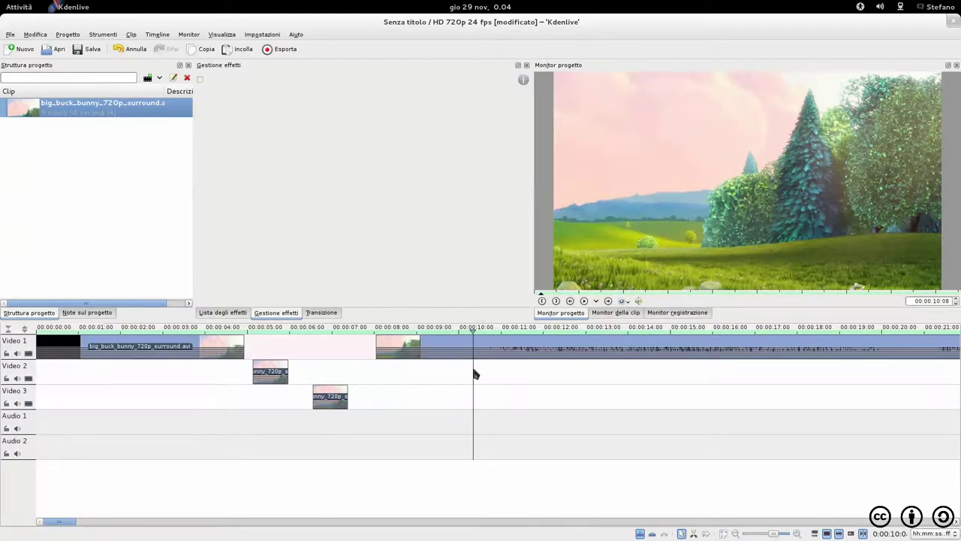
key("1")
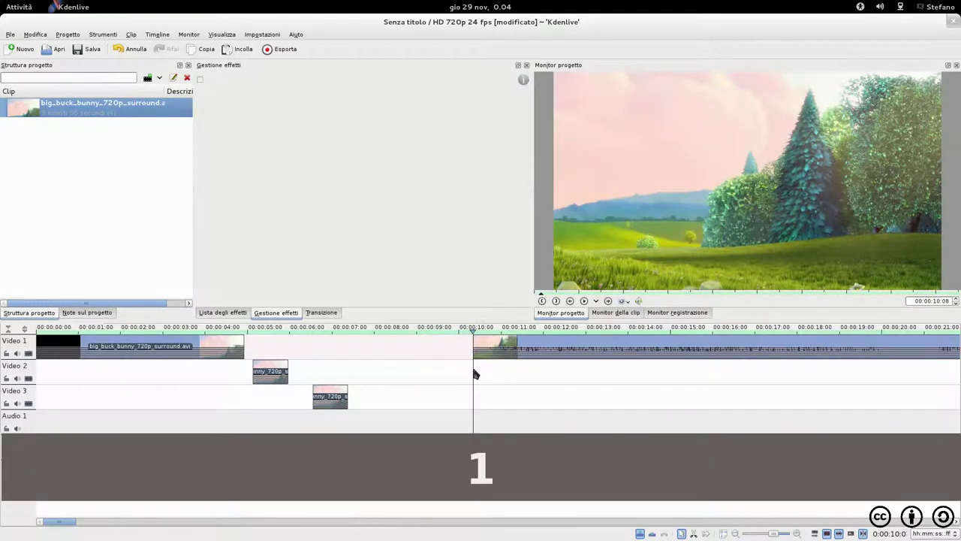
left_click(718, 378)
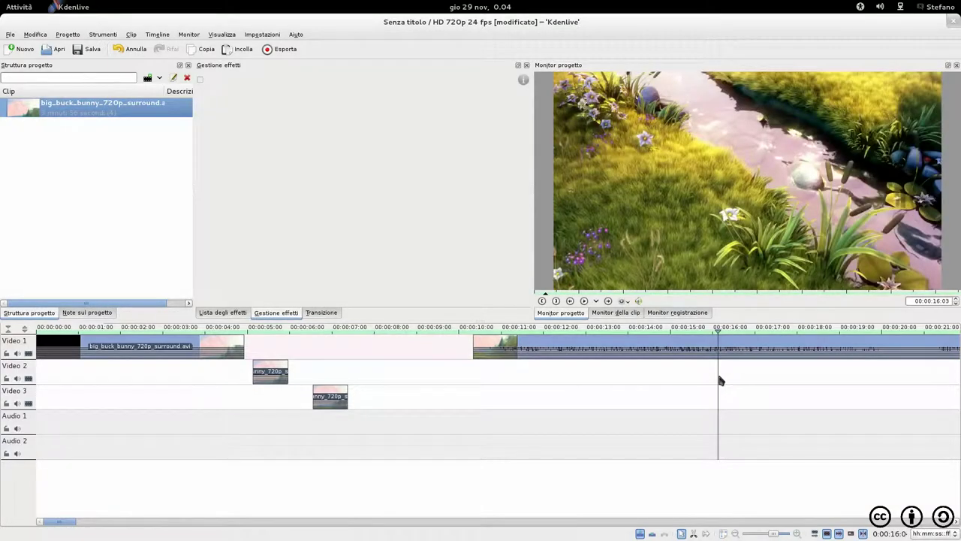
key("2")
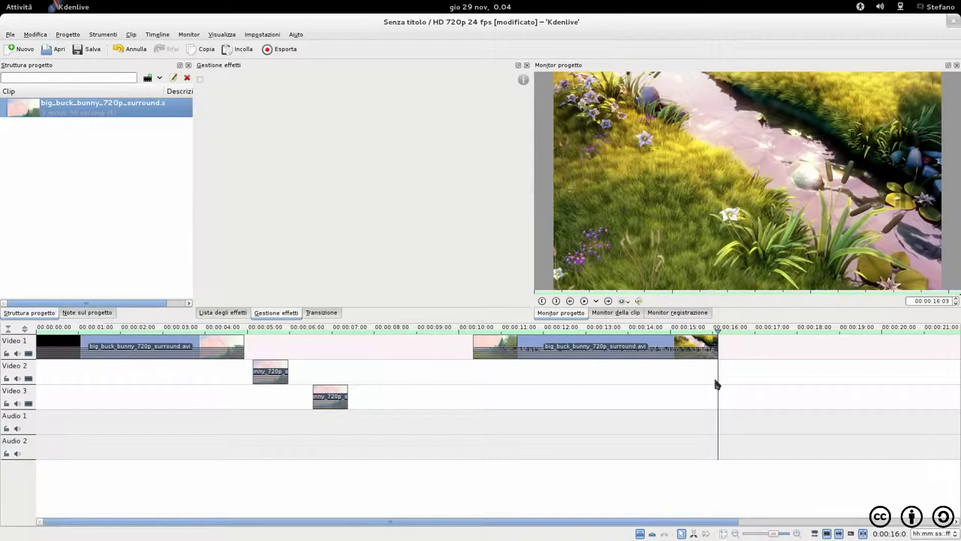
Step the playhead back to the timeline start, then forward through the clip edges.
key("alt+Left")
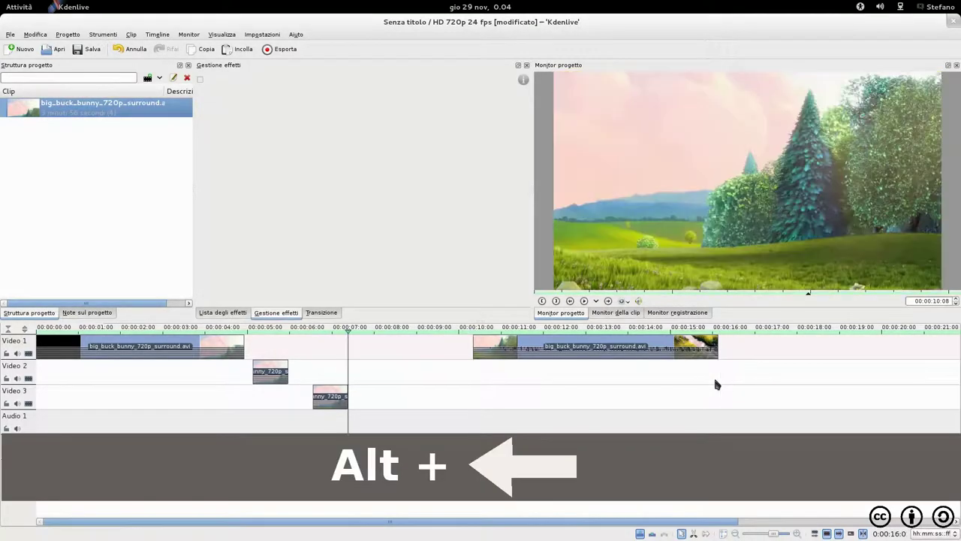
key("alt+Left")
key("alt+Left")
key("alt+Left")
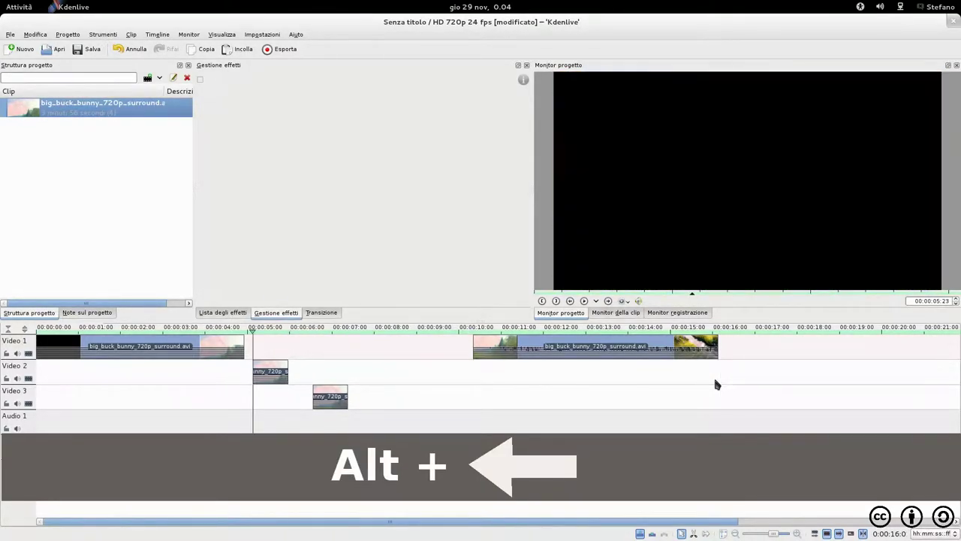
key("alt+Left")
key("alt+Left")
key("alt+Right")
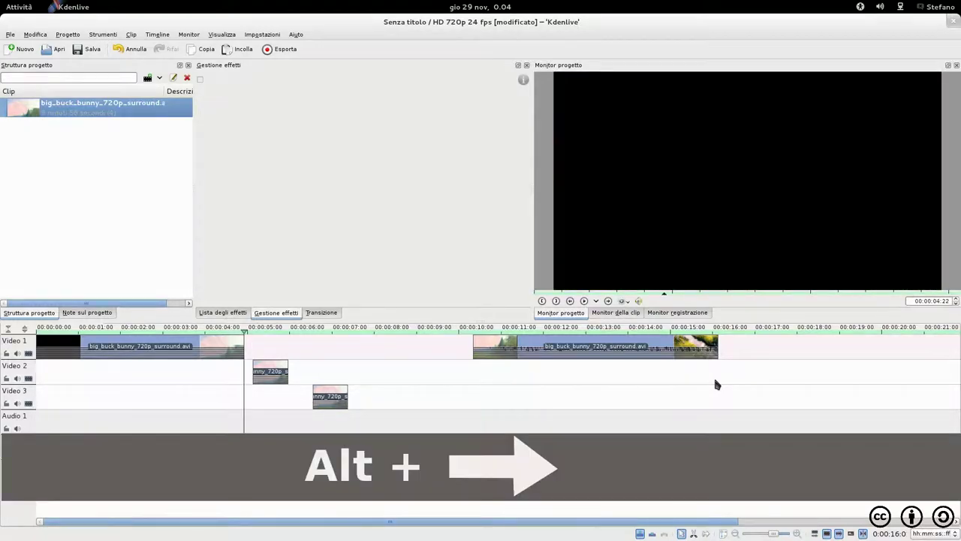
key("alt+Right")
key("alt+Right")
key("alt+Right")
key("alt+Right")
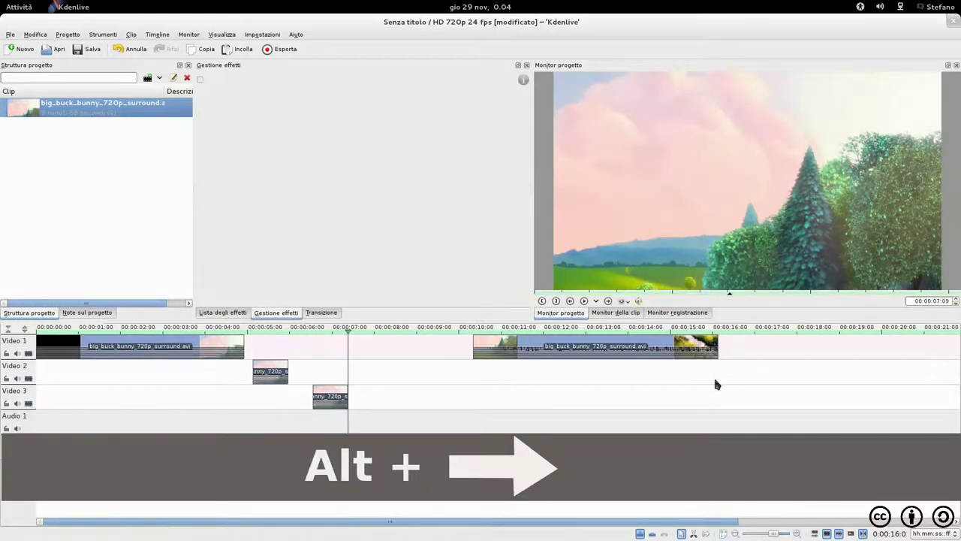
key("alt+Right")
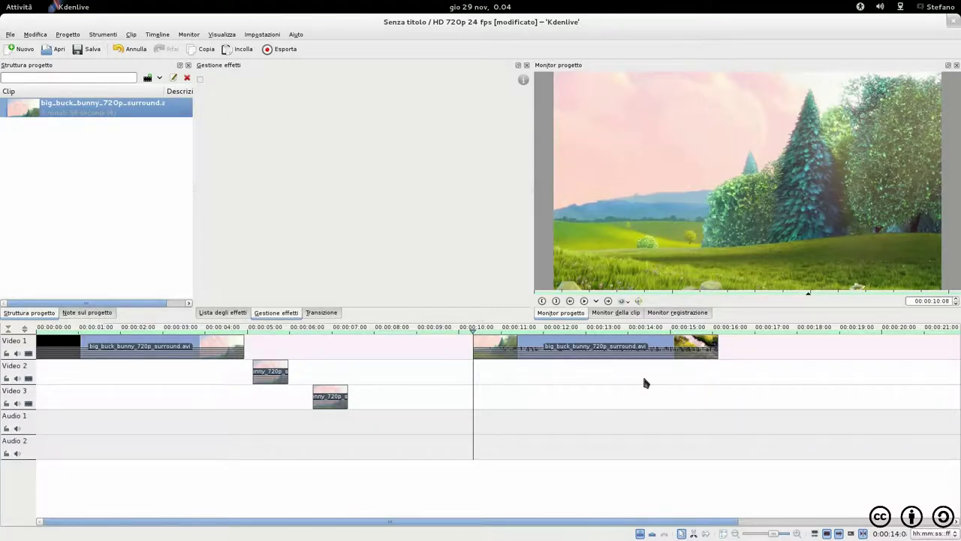
Select the later Video 1 clip with the Video 2 clip and shift both slightly later.
left_click(549, 347)
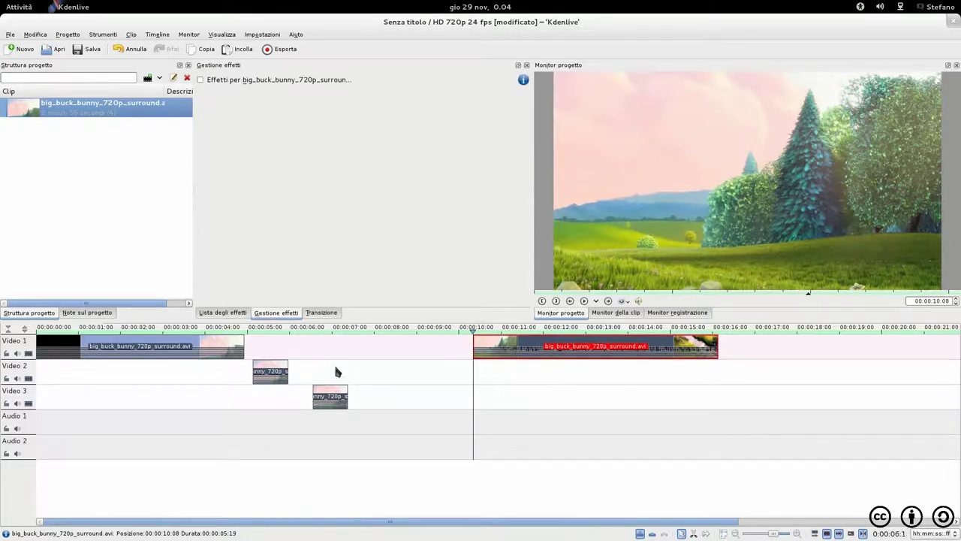
left_click(266, 371, "ctrl")
mouse_move(264, 371)
left_mouse_down()
mouse_move(379, 371)
mouse_move(287, 362)
left_mouse_up()
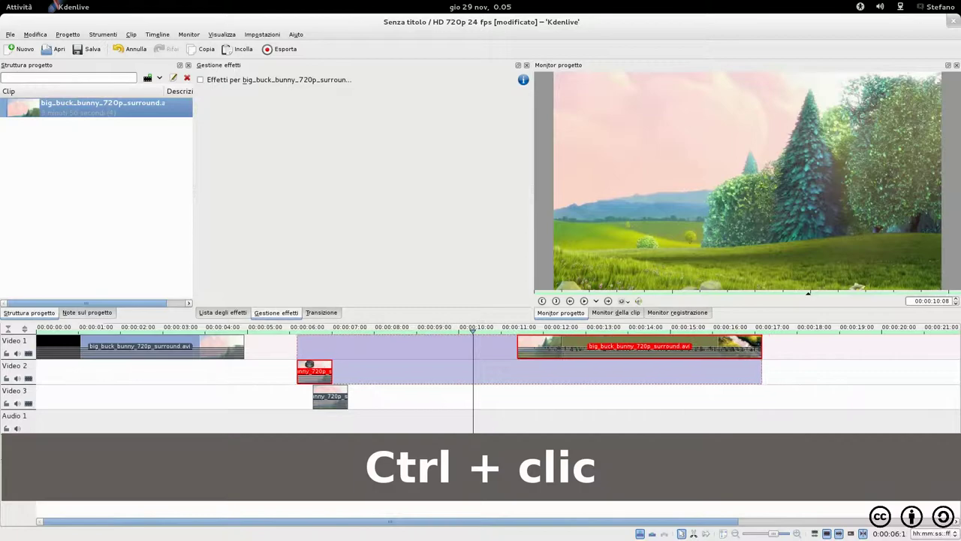
Select all clips, leave them in place, then deselect with the playhead near 6 seconds.
key("ctrl+a")
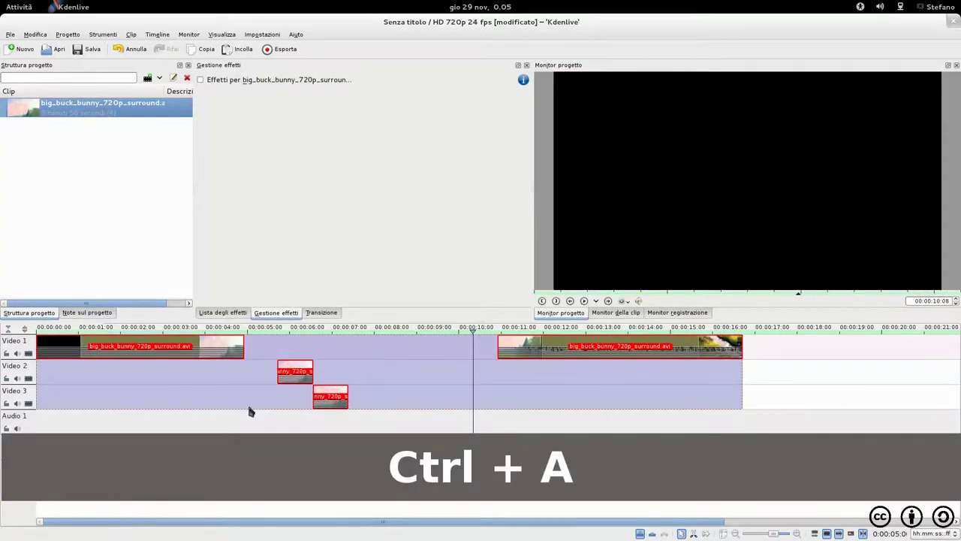
left_click_drag(206, 350, 206, 350)
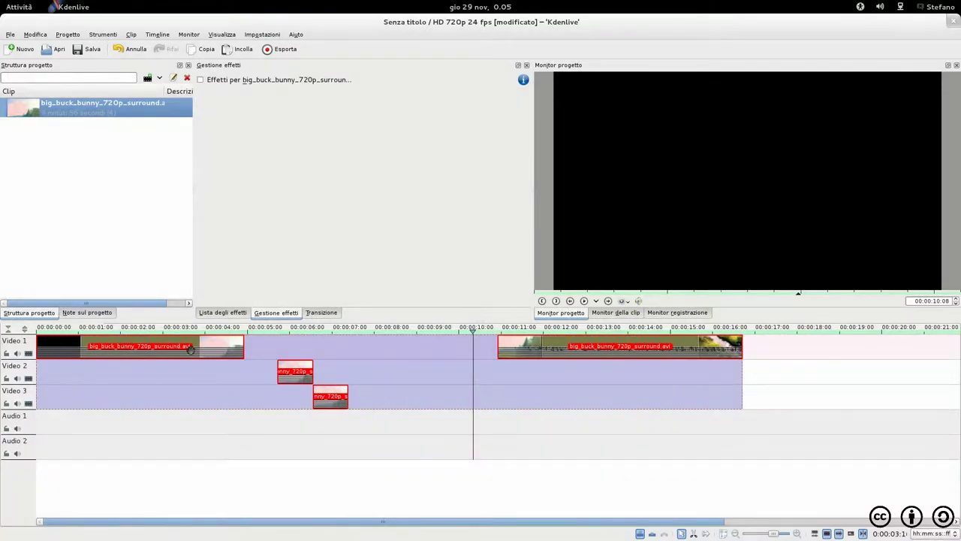
left_click(317, 442)
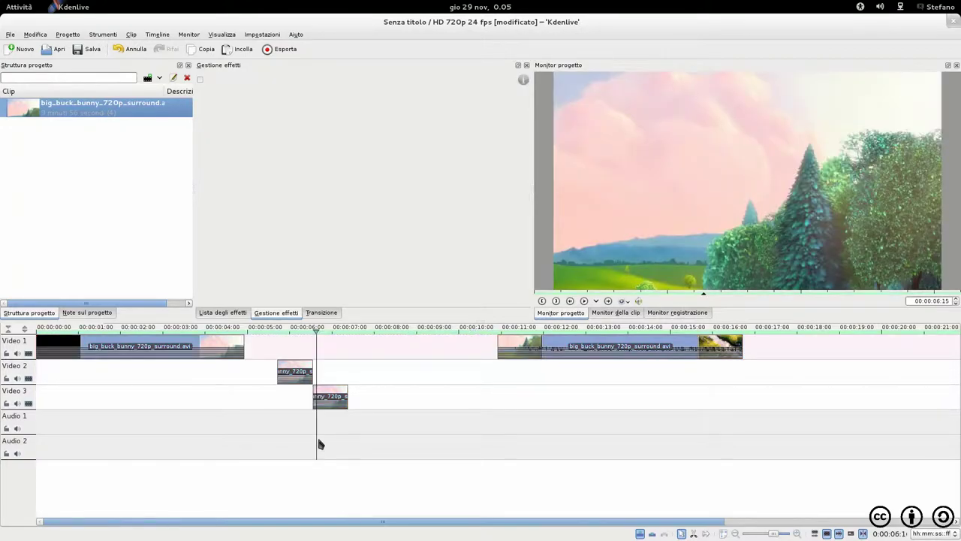
Open Impostazioni > Configura le scorciatoie and scroll the action list down to Carboncino.
left_click(263, 35)
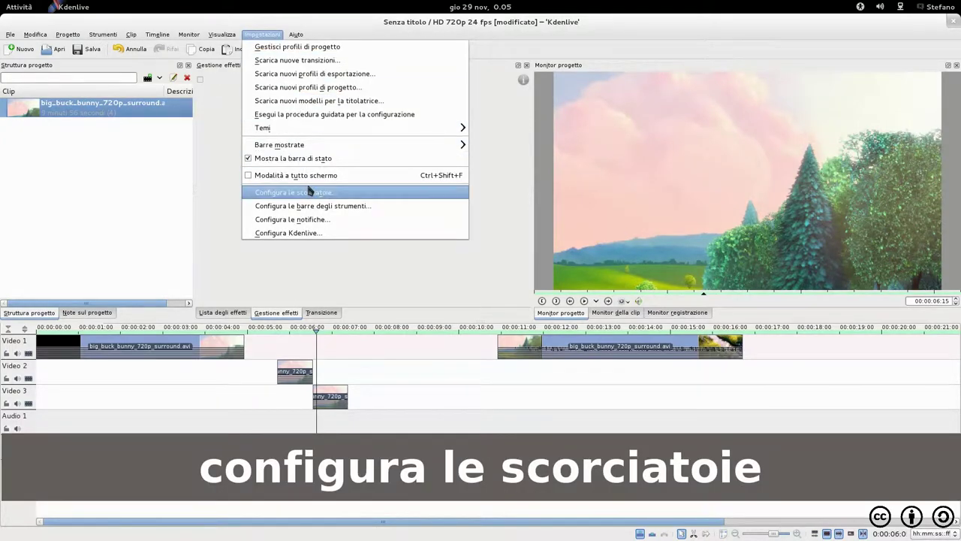
left_click(308, 192)
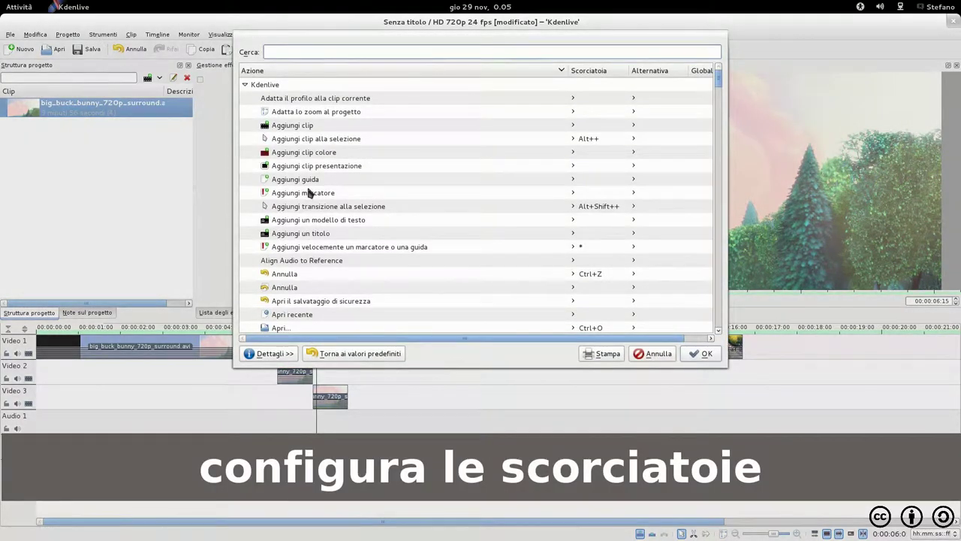
scroll(308, 192, "down", 2)
scroll(308, 192, "down", 5)
scroll(308, 192, "down", 3)
scroll(309, 193, "down", 3)
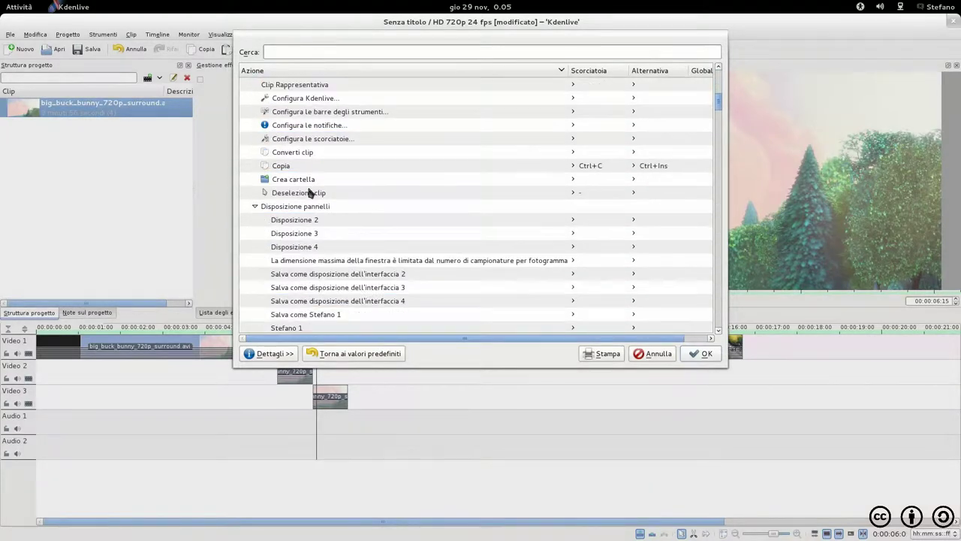
scroll(309, 192, "down", 3)
scroll(309, 192, "down", 2)
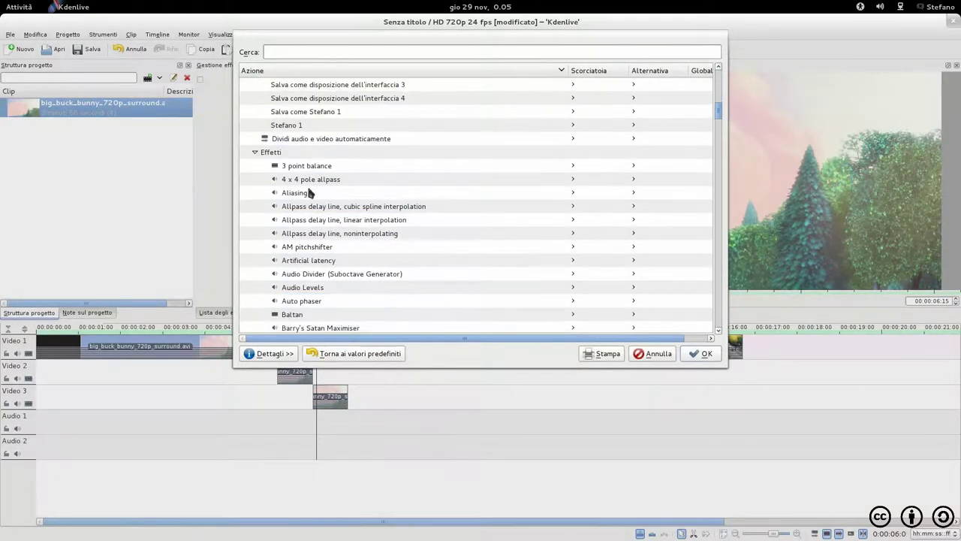
scroll(309, 193, "down", 2)
scroll(309, 193, "down", 2)
scroll(309, 192, "down", 2)
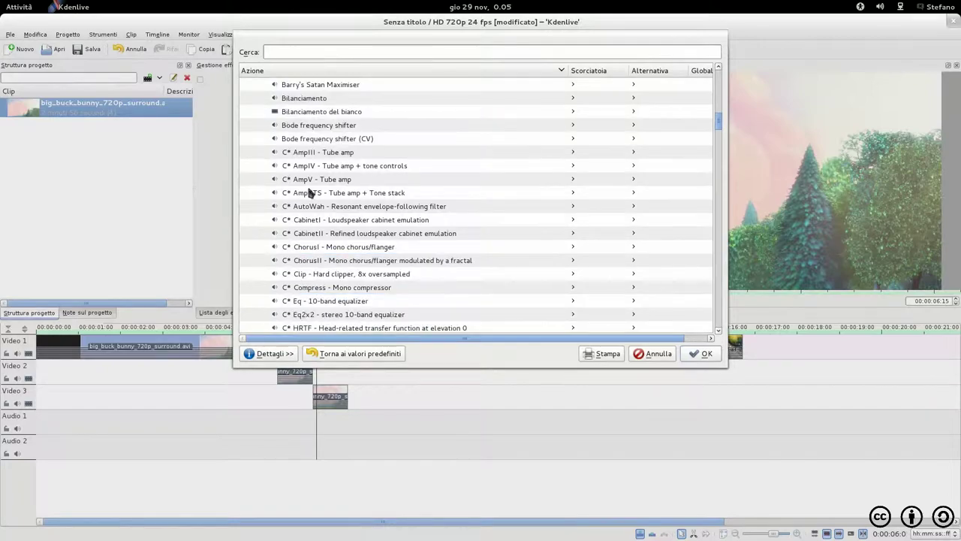
scroll(308, 192, "down", 3)
scroll(309, 192, "down", 3)
scroll(308, 192, "down", 5)
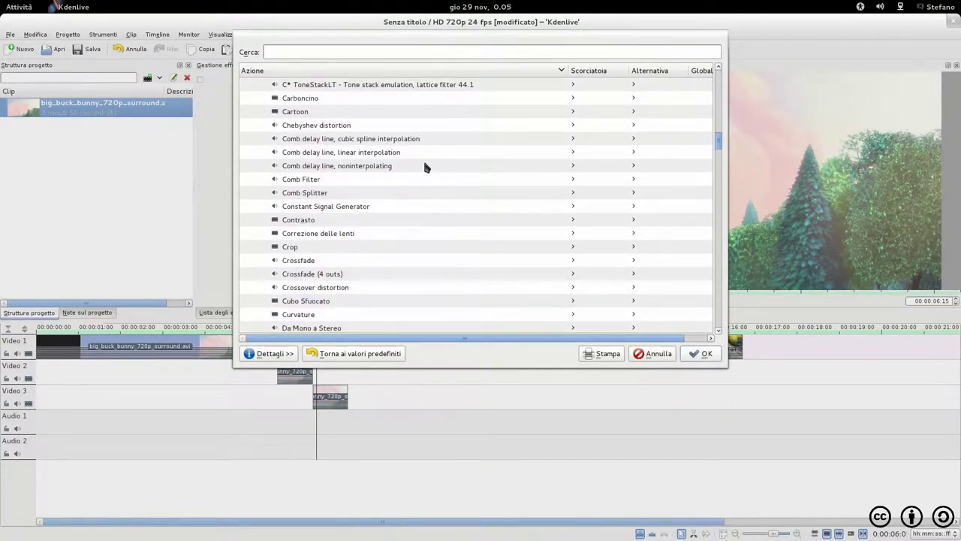
Assign Carboncino the custom shortcut Meta+C and confirm with OK.
left_click(306, 99)
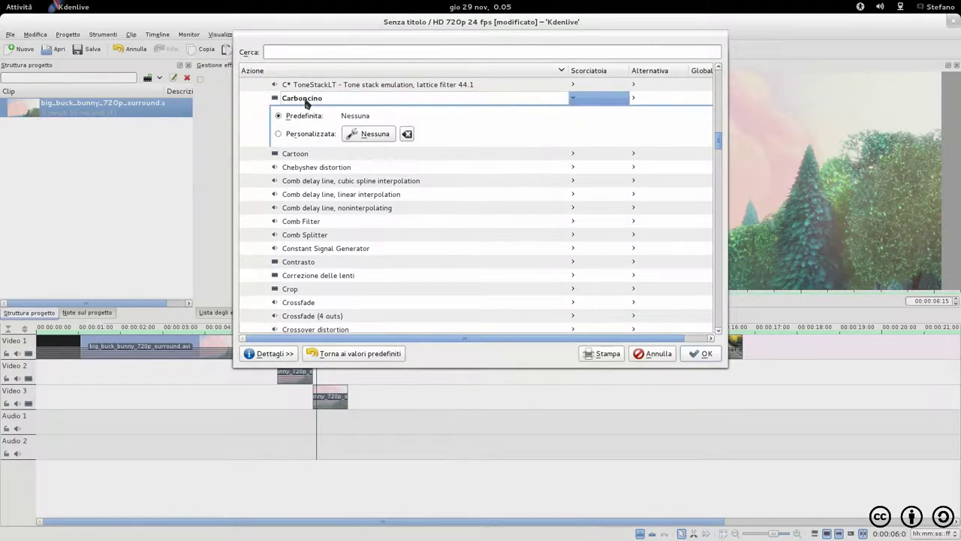
left_click(383, 138)
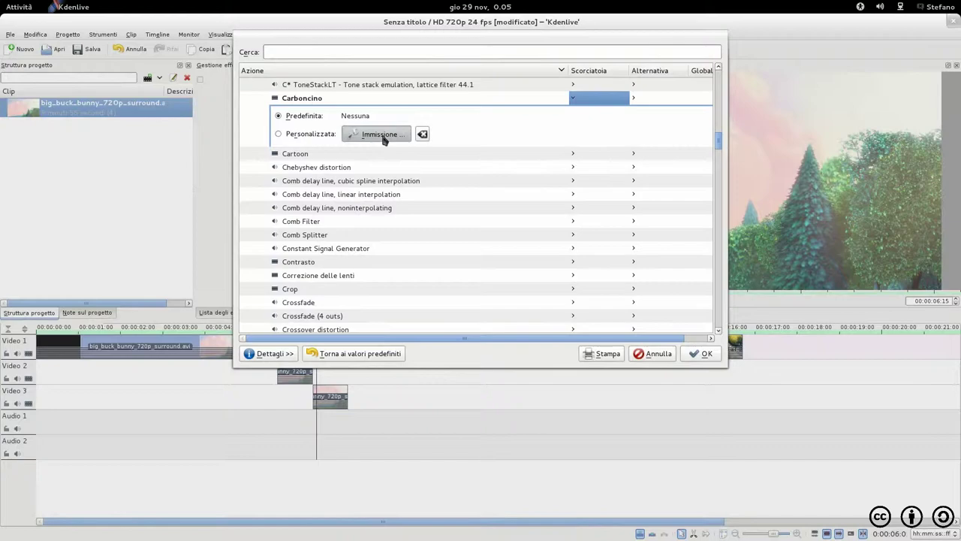
key("super")
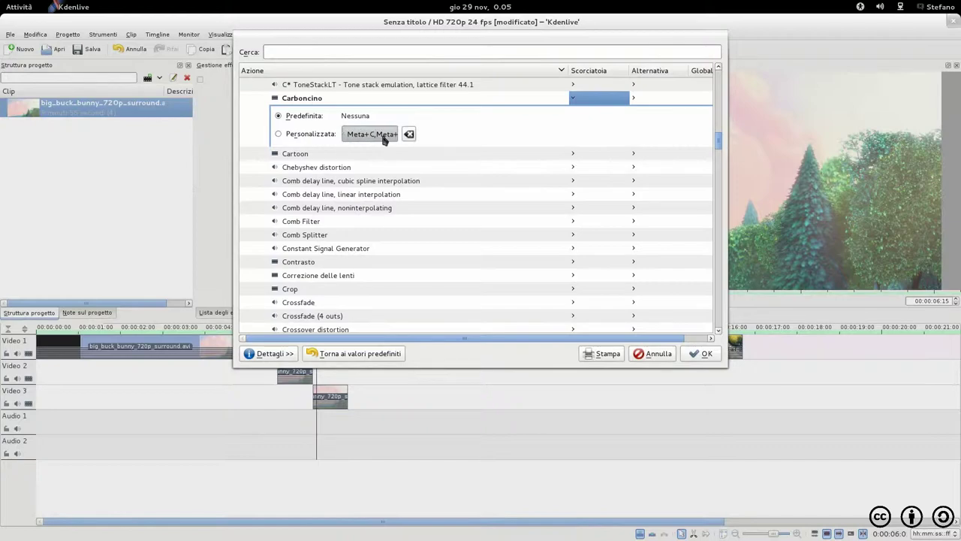
key("super+c")
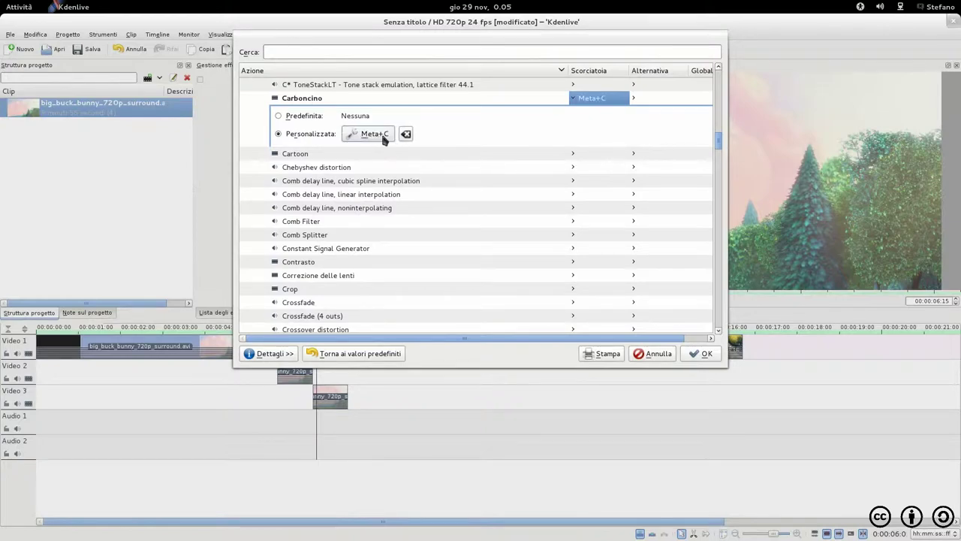
left_click(703, 354)
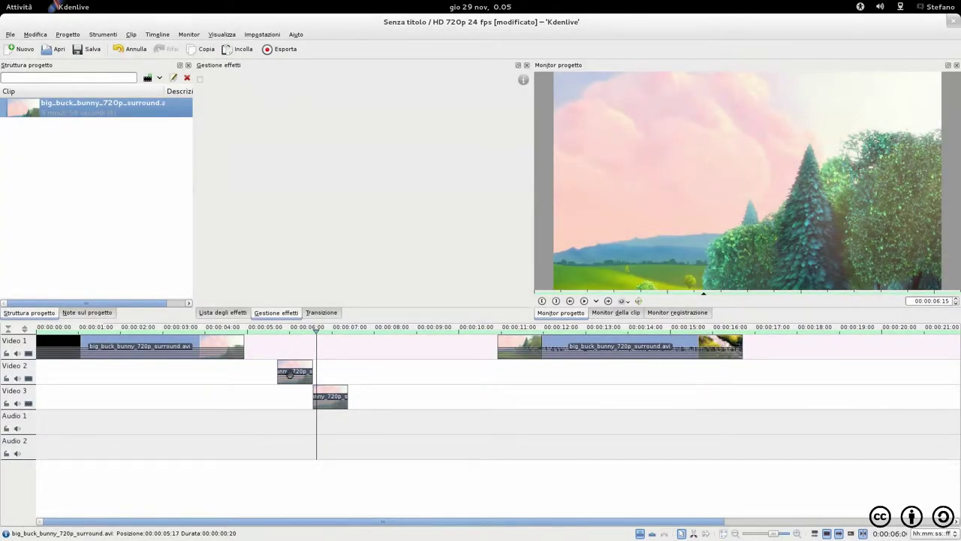
Apply Carboncino to the Video 2 clip with Meta+C, then deselect to preview the sketch.
left_click(290, 373)
key("super+c")
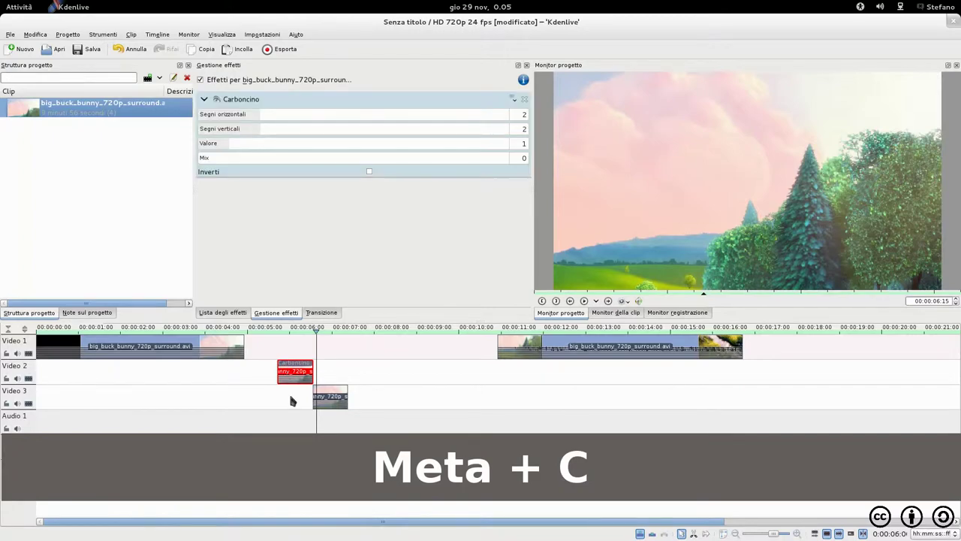
left_click(291, 398)
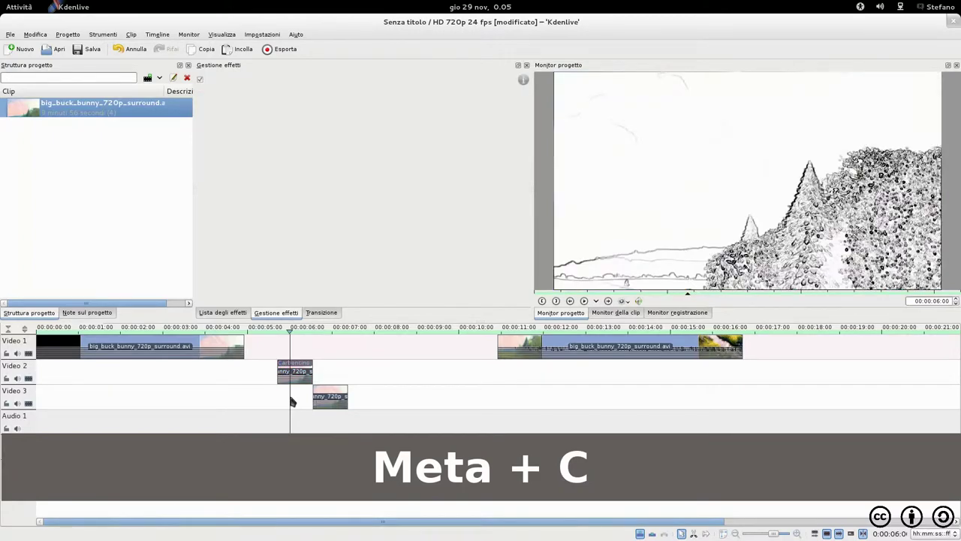